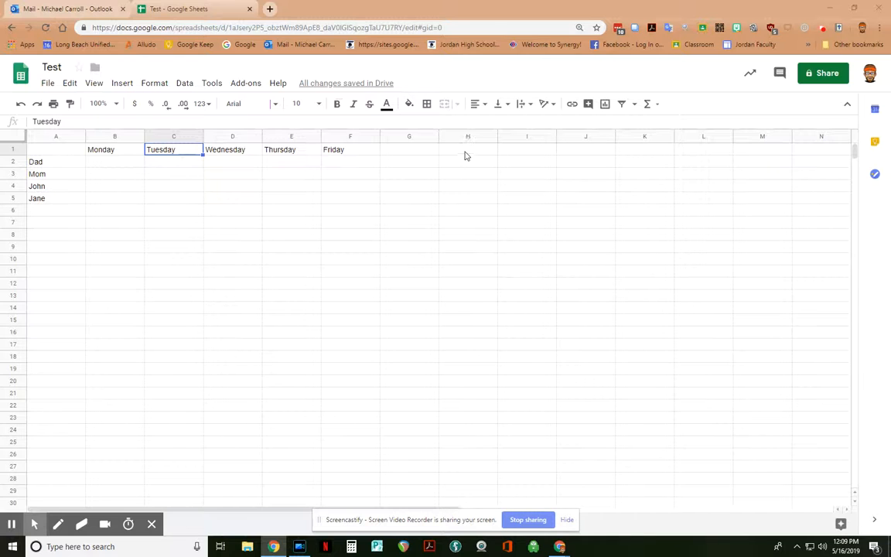
# Merge the range H1:L4 into a single cell
pyautogui.moveTo(462, 156); pyautogui.dragTo(691, 189)
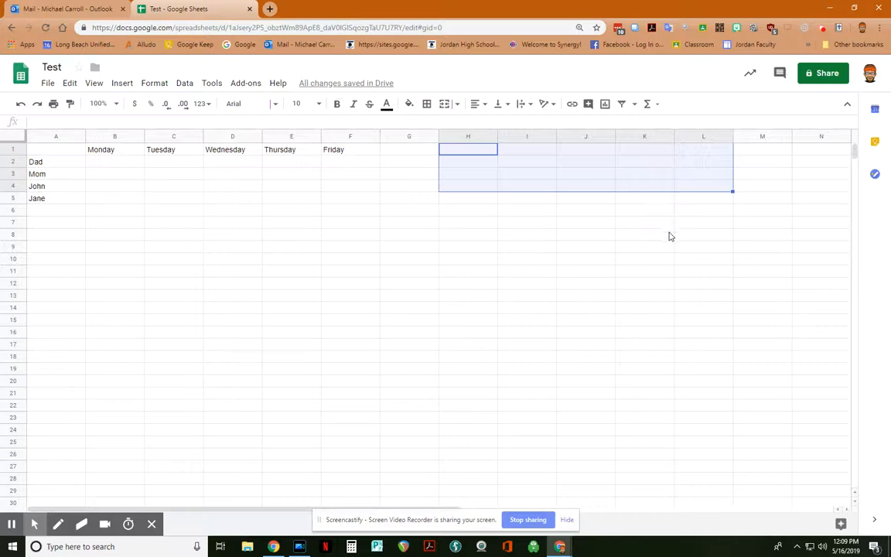
pyautogui.click(151, 88)
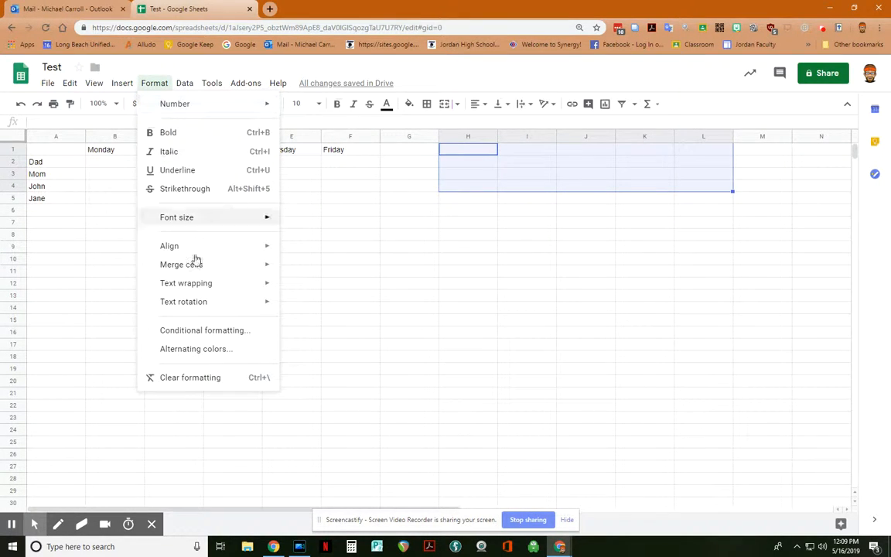
pyautogui.moveTo(224, 266)
pyautogui.click(306, 273)
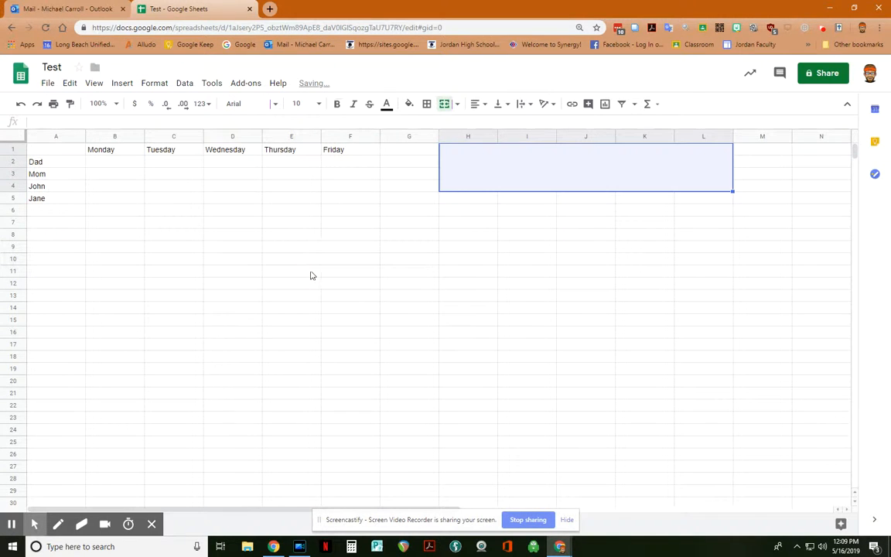
# Enter "What do you want to eat on vacation? Hamburgers, hot dogs, veggie dogs" in the merged cell H1:L4
pyautogui.click(496, 164)
pyautogui.click(467, 161)
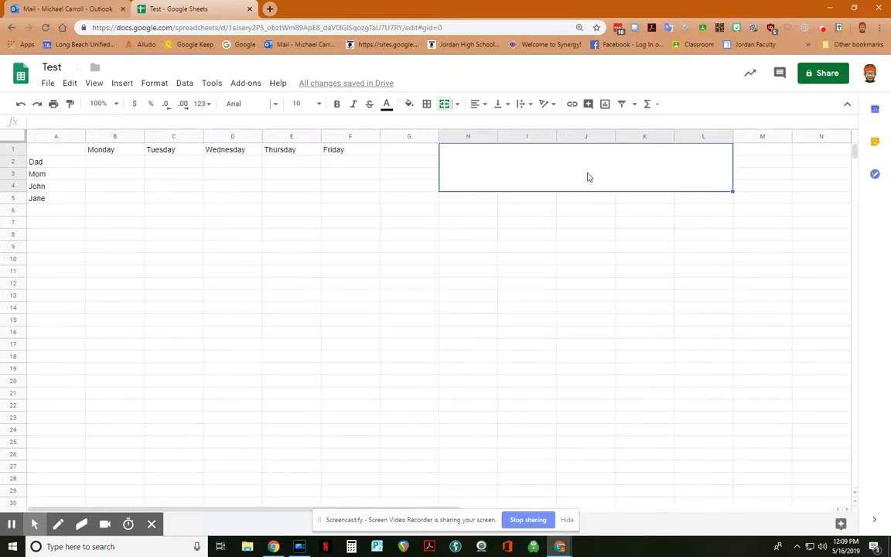
pyautogui.write('What w')
pyautogui.press('BackSpace')
pyautogui.write('do')
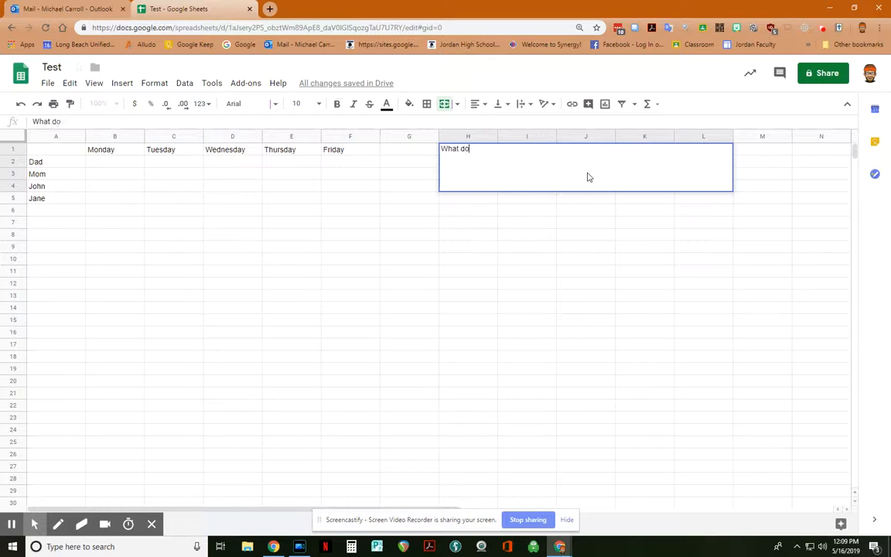
pyautogui.write(' you want to e')
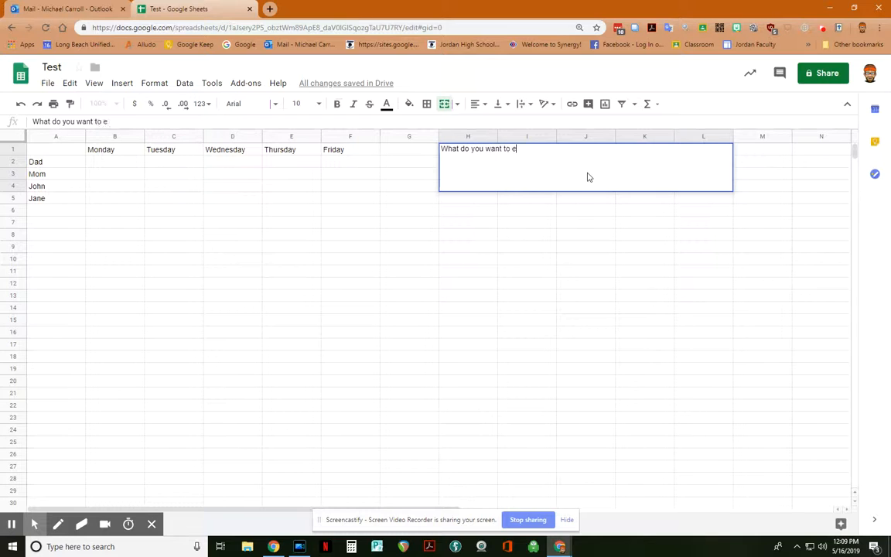
pyautogui.write('at on vacation?')
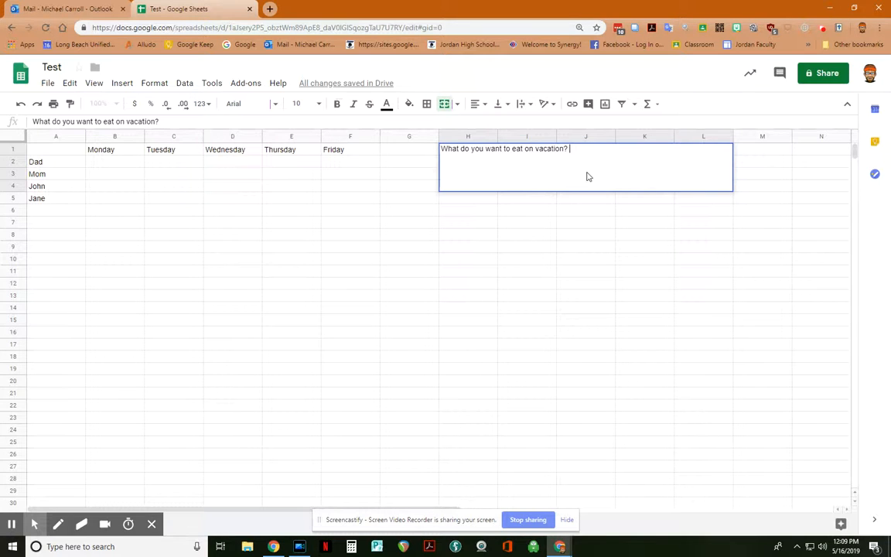
pyautogui.write(' Hamburgt')
pyautogui.write('rs, hot')
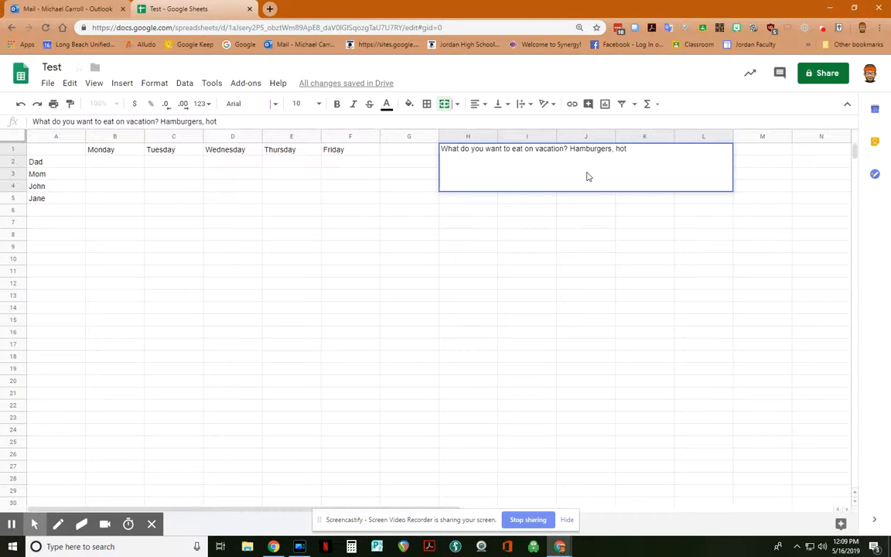
pyautogui.write(' dogs, veggie')
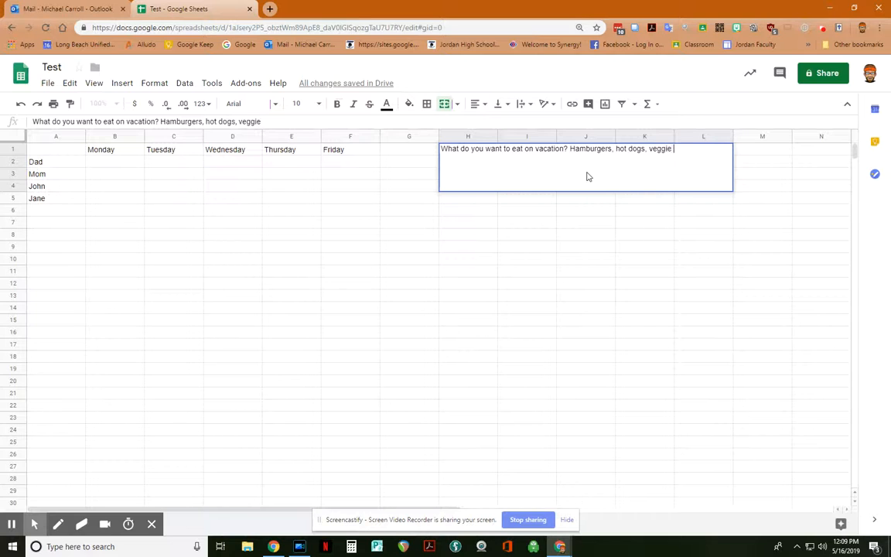
pyautogui.write(' dogh')
pyautogui.click(133, 165)
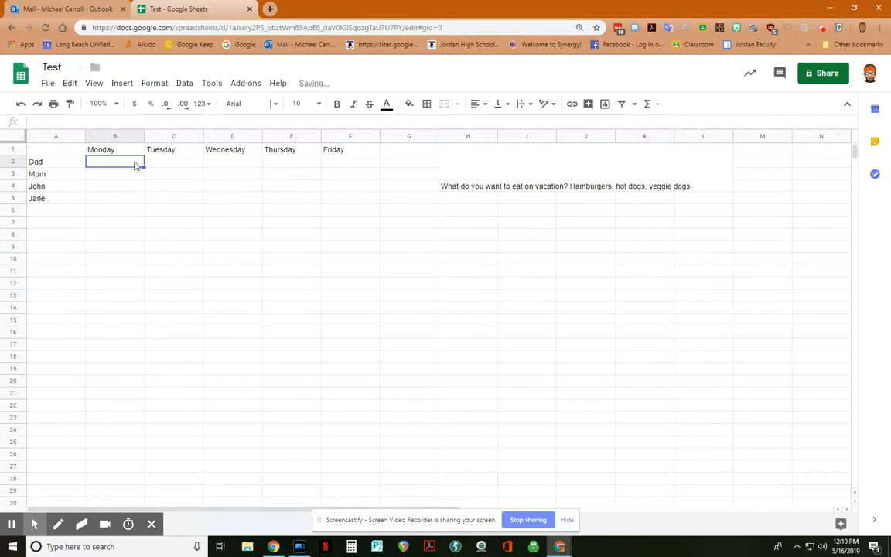
# Align the vacation food question vertically to the top of its merged cell
pyautogui.click(497, 184)
pyautogui.doubleClick(450, 184)
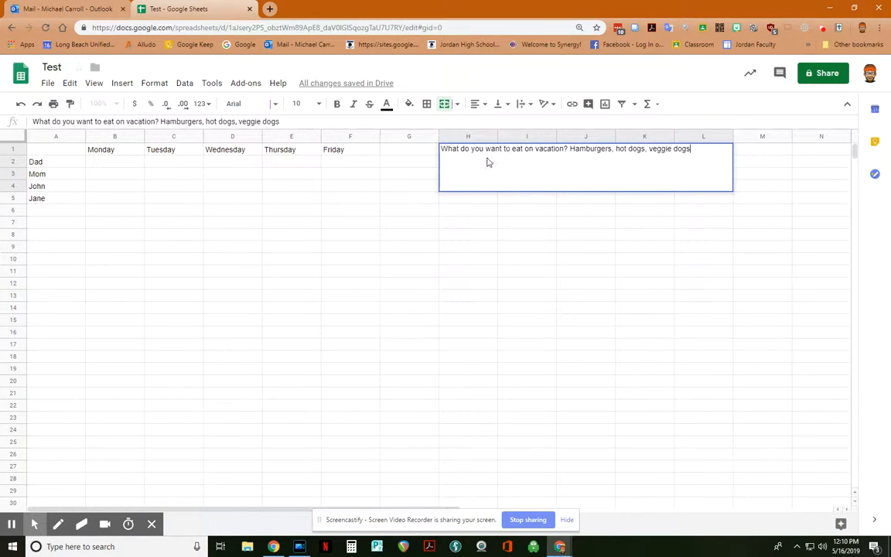
pyautogui.click(508, 105)
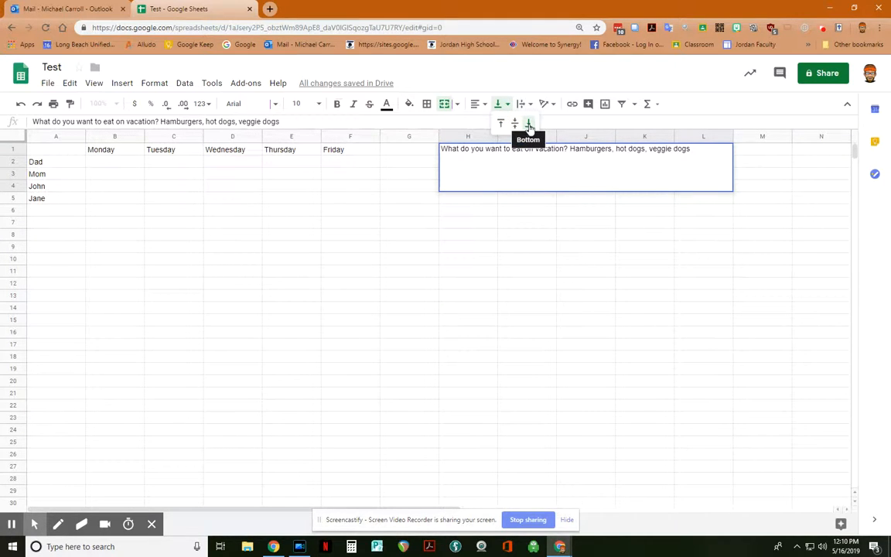
pyautogui.click(500, 124)
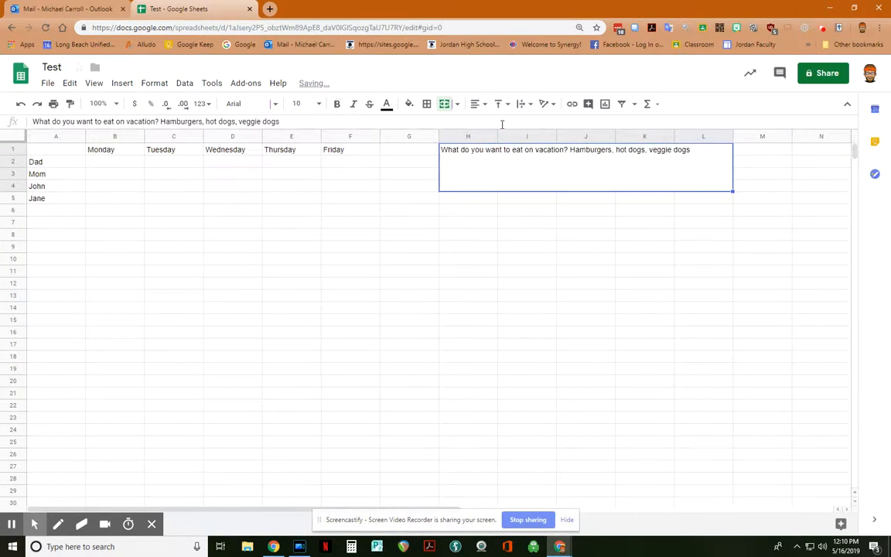
pyautogui.click(516, 276)
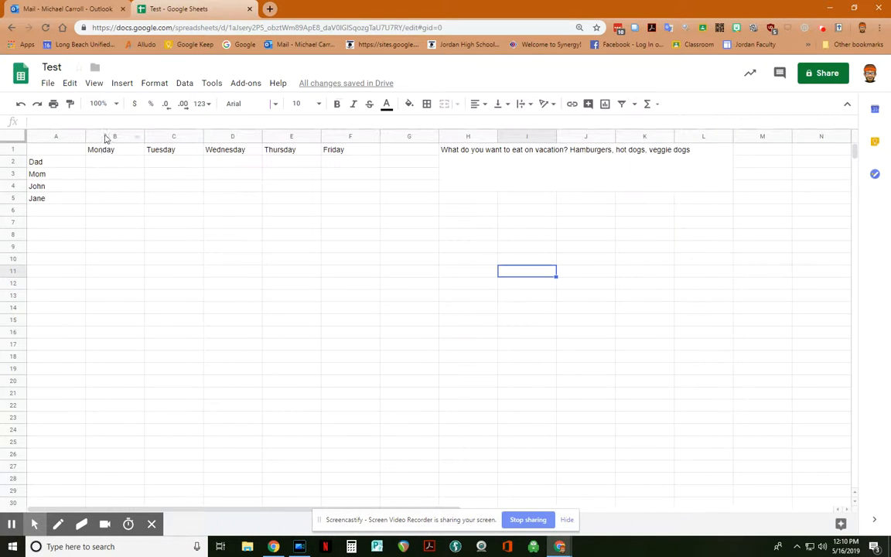
# Rotate the weekday headers Monday to Friday in B1:F1 so that their text tilts upward
pyautogui.moveTo(100, 136); pyautogui.dragTo(354, 136)
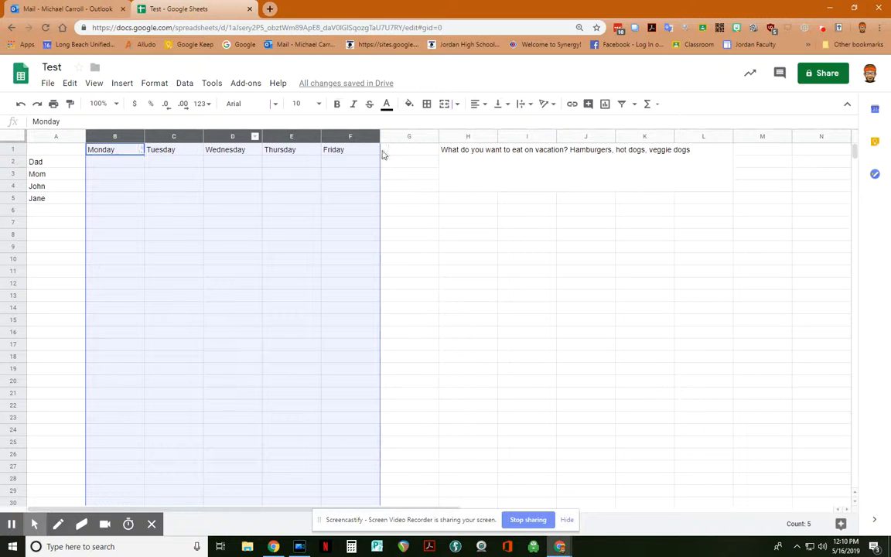
pyautogui.moveTo(120, 151); pyautogui.dragTo(365, 155)
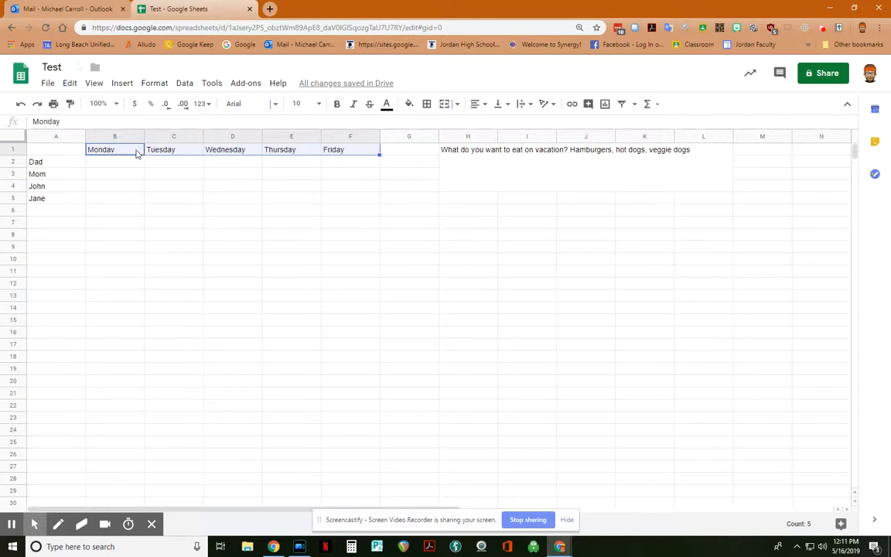
pyautogui.click(550, 106)
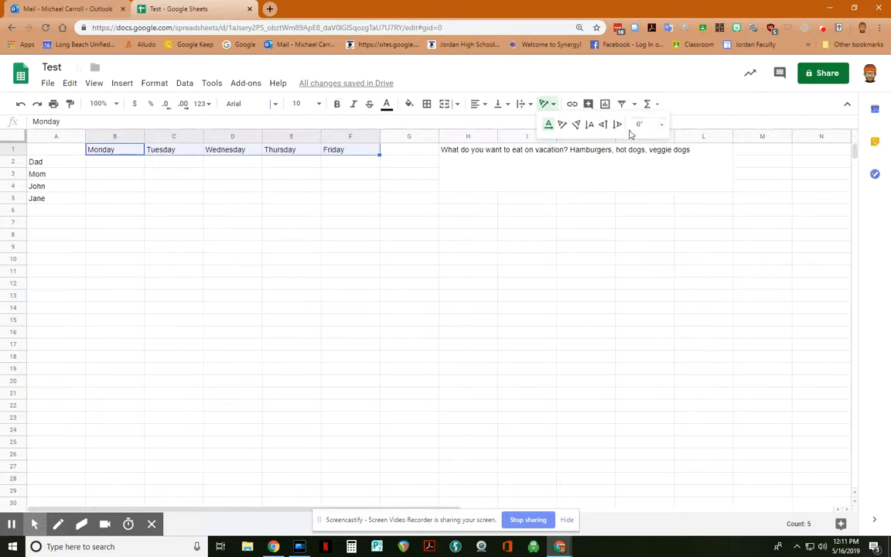
pyautogui.click(563, 125)
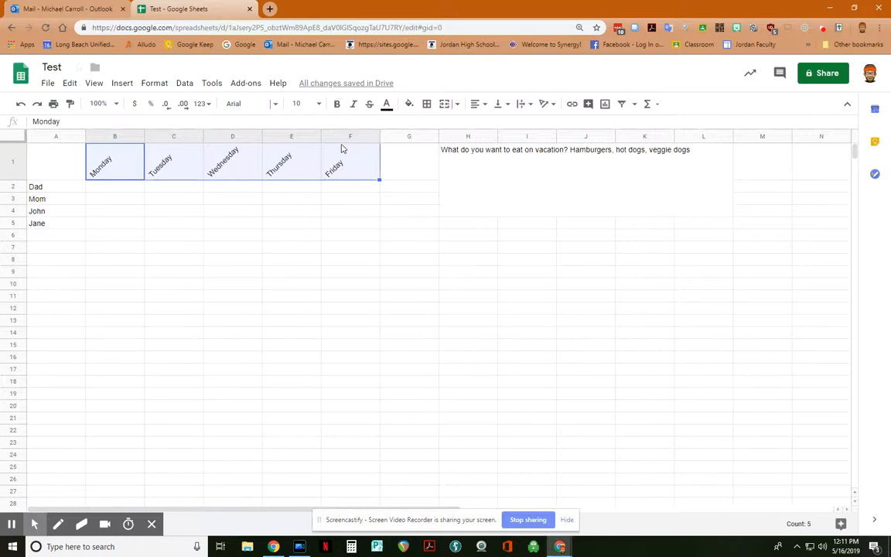
# Add a conditional formatting rule to B1:F1 that applies the default green style to cells that are not empty
pyautogui.rightClick(193, 169)
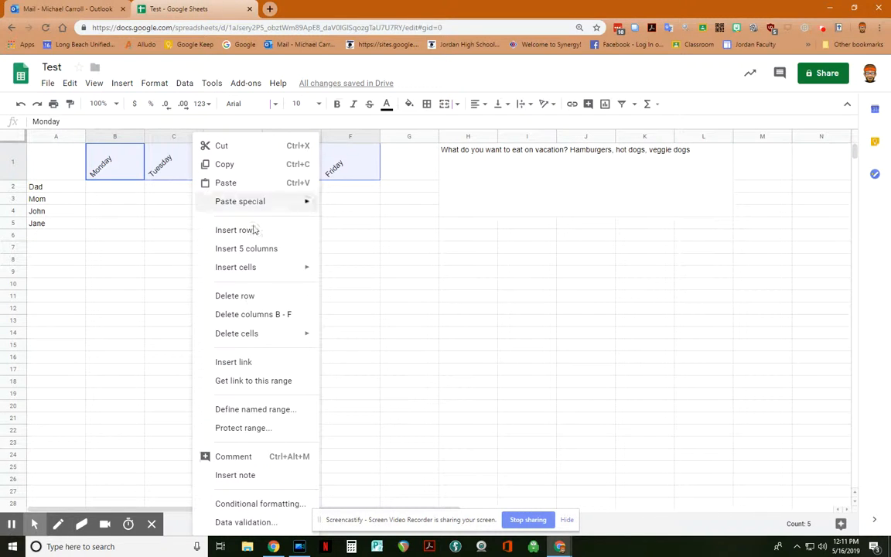
pyautogui.click(262, 505)
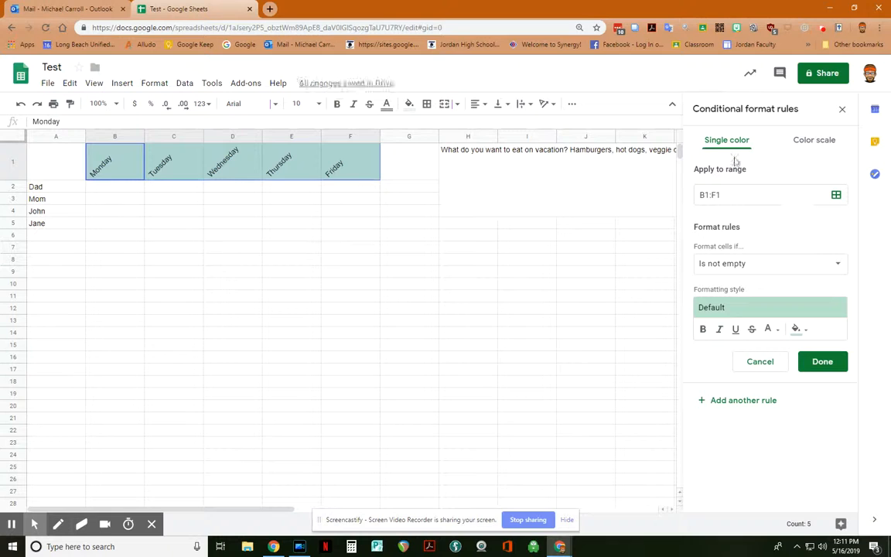
pyautogui.click(816, 363)
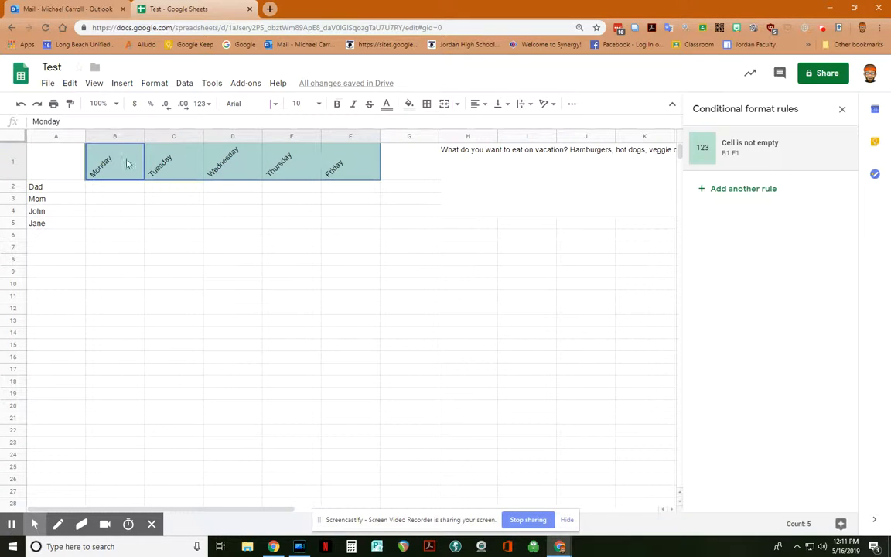
pyautogui.rightClick(199, 167)
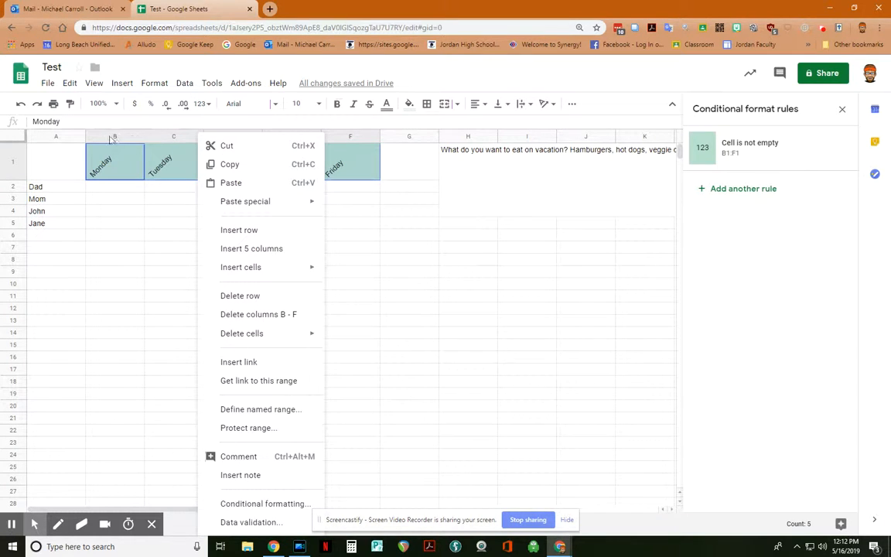
pyautogui.click(118, 186)
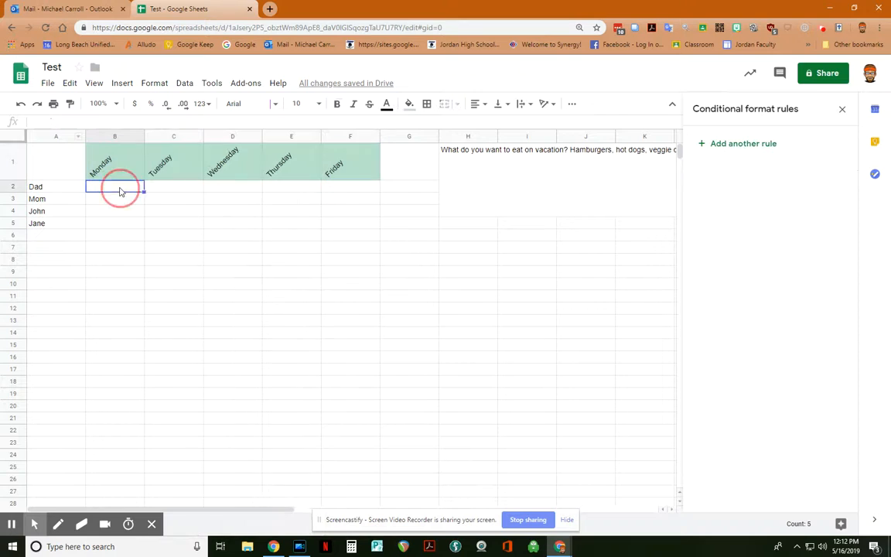
pyautogui.click(843, 109)
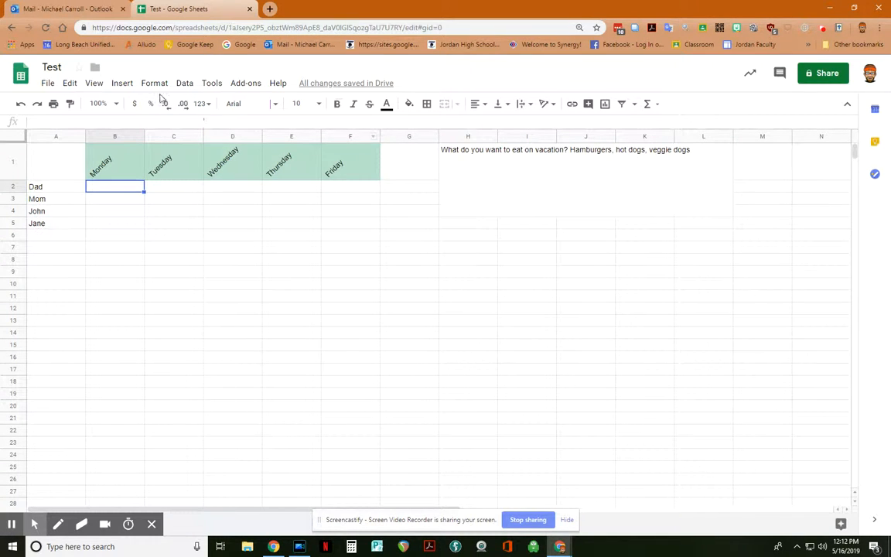
# Add data validation to cell B2 with a dropdown list of the items Hamburgers, Hot Dogs, Veggie Dogs
pyautogui.click(184, 85)
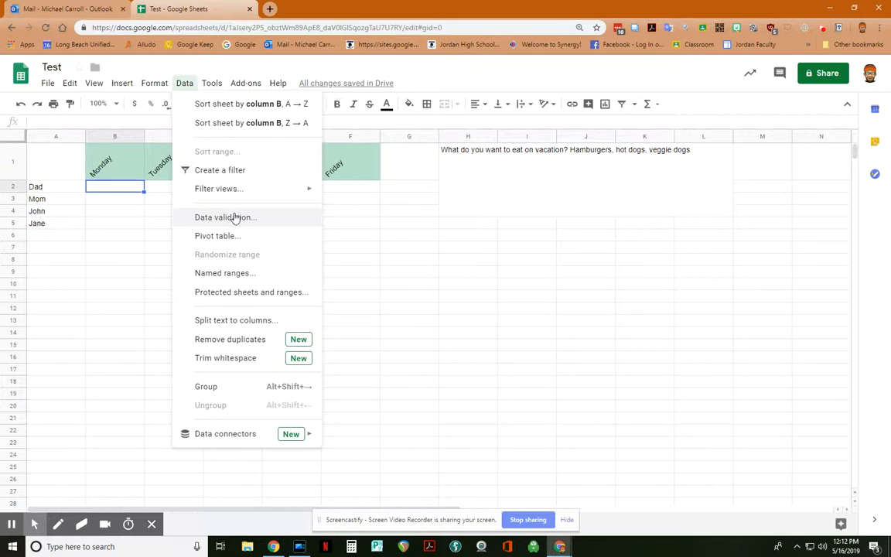
pyautogui.click(120, 191)
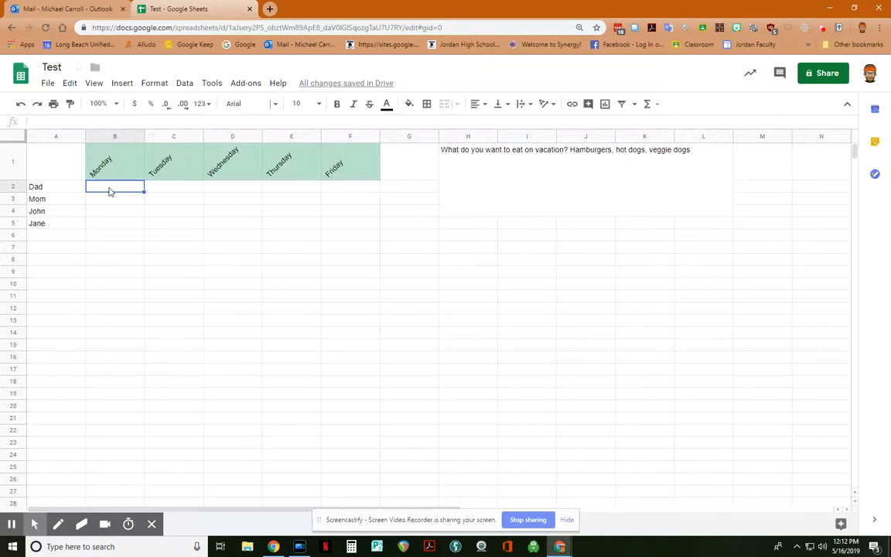
pyautogui.click(185, 83)
pyautogui.click(224, 219)
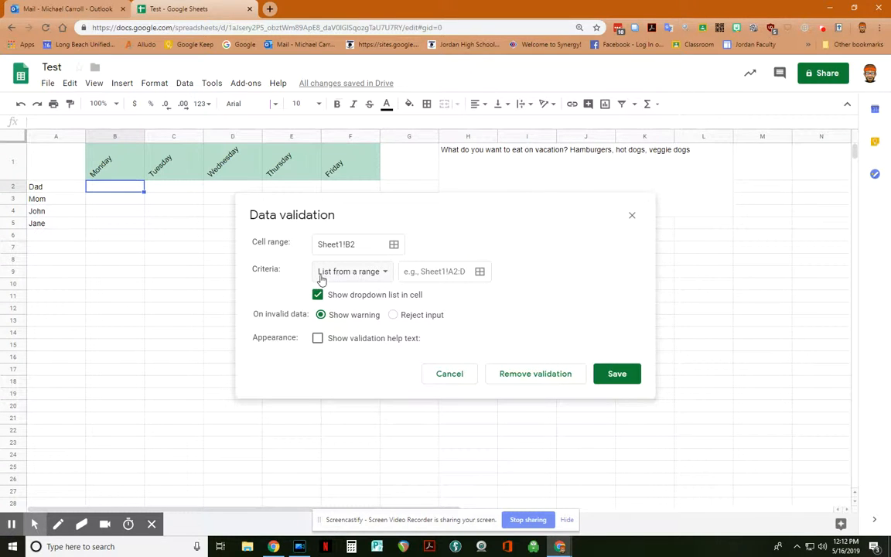
pyautogui.click(386, 274)
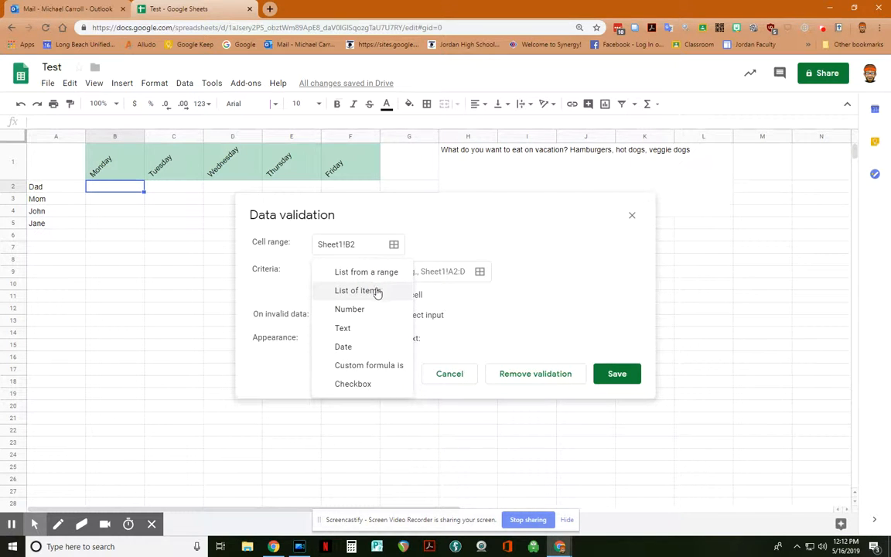
pyautogui.click(377, 291)
pyautogui.click(418, 277)
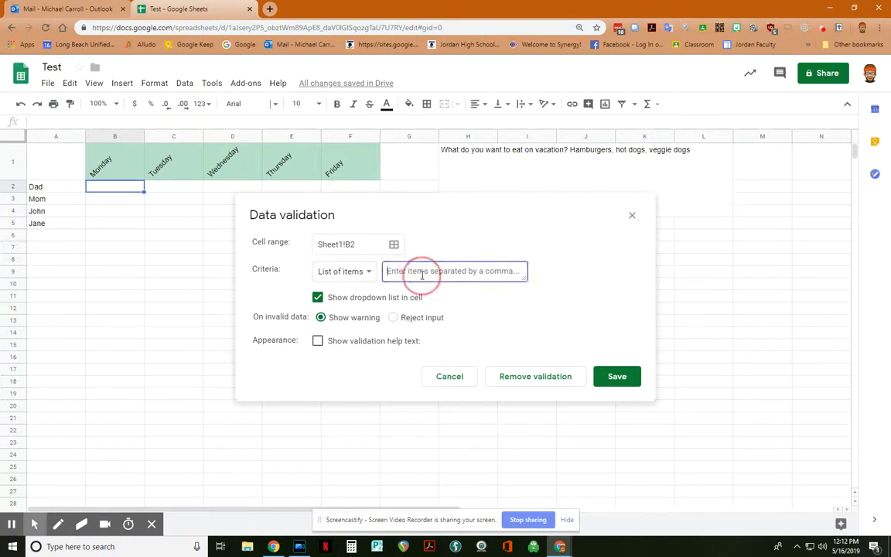
pyautogui.write('H')
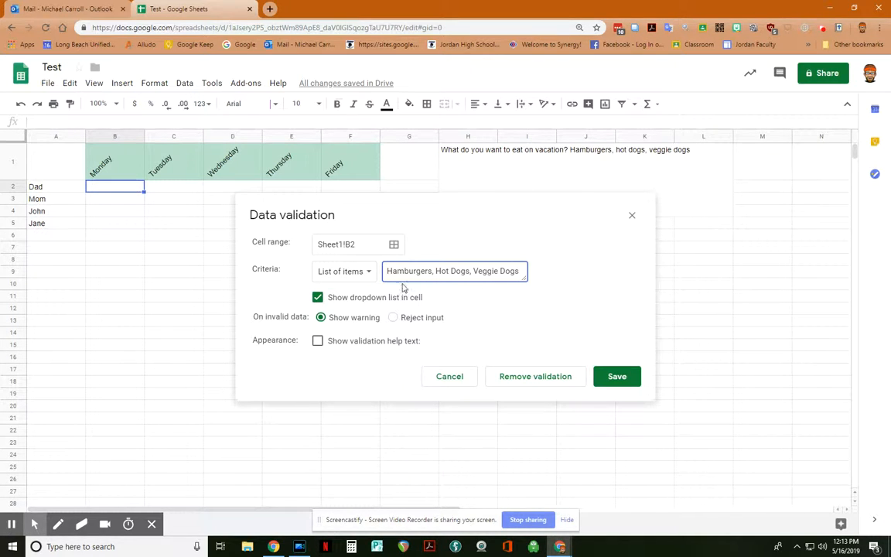
pyautogui.click(616, 378)
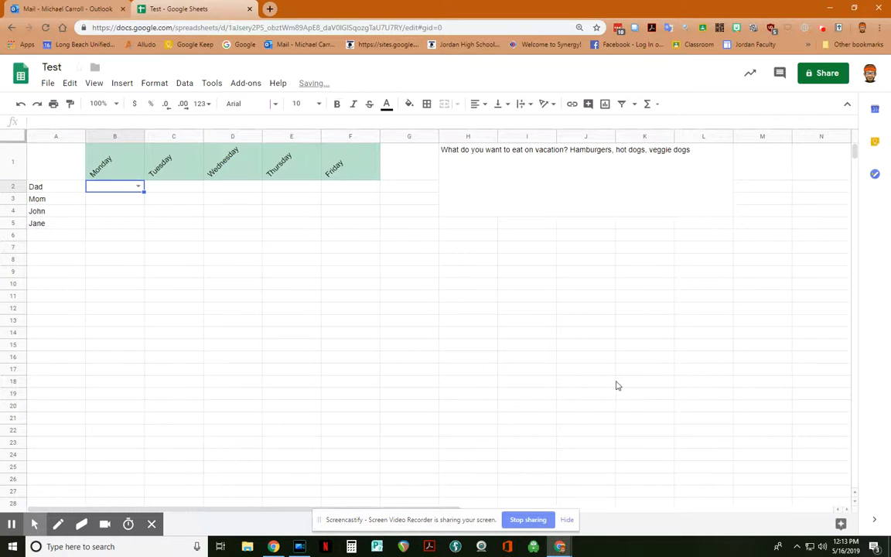
# Check the choices in B2's dropdown and fill the dropdown across the whole range B2:F5
pyautogui.click(137, 187)
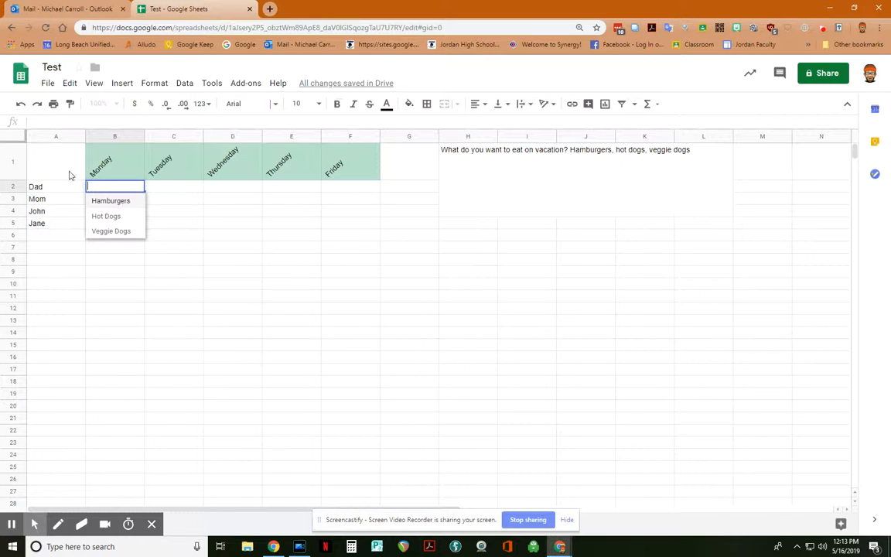
pyautogui.click(55, 147)
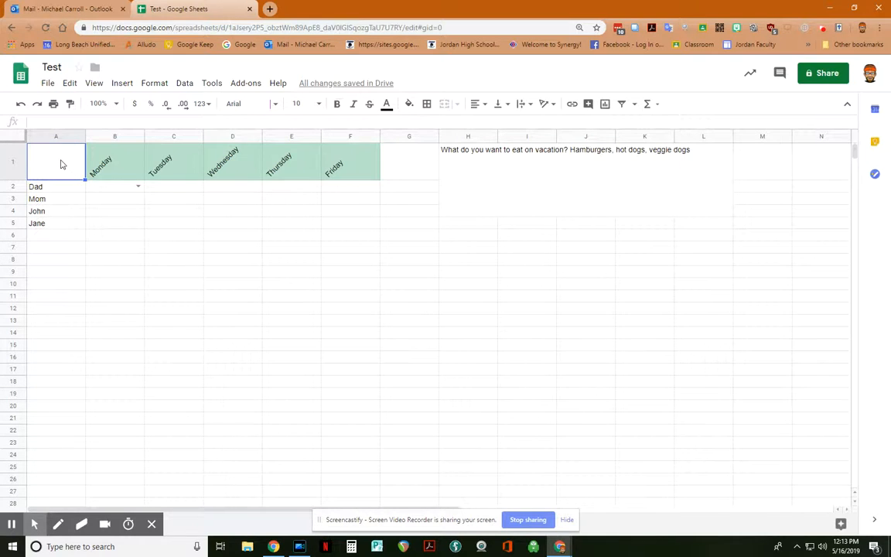
pyautogui.click(110, 189)
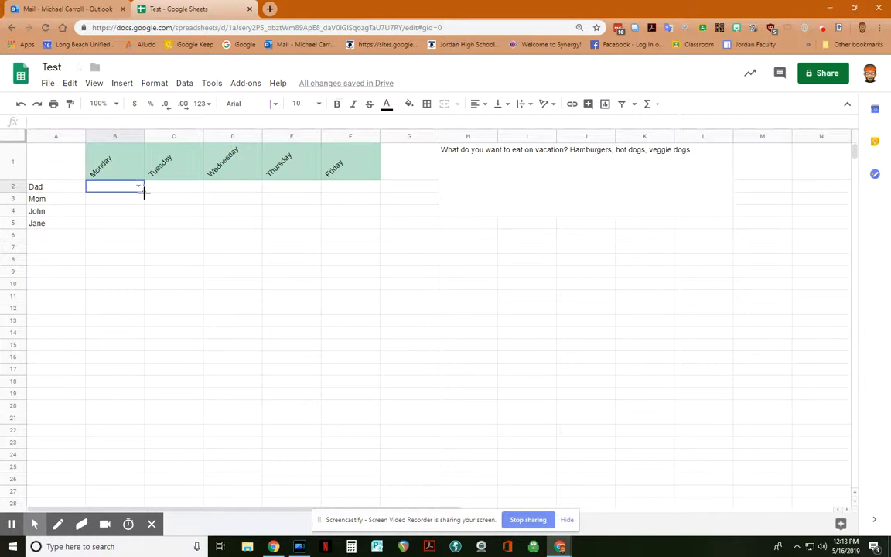
pyautogui.moveTo(145, 193); pyautogui.dragTo(332, 223)
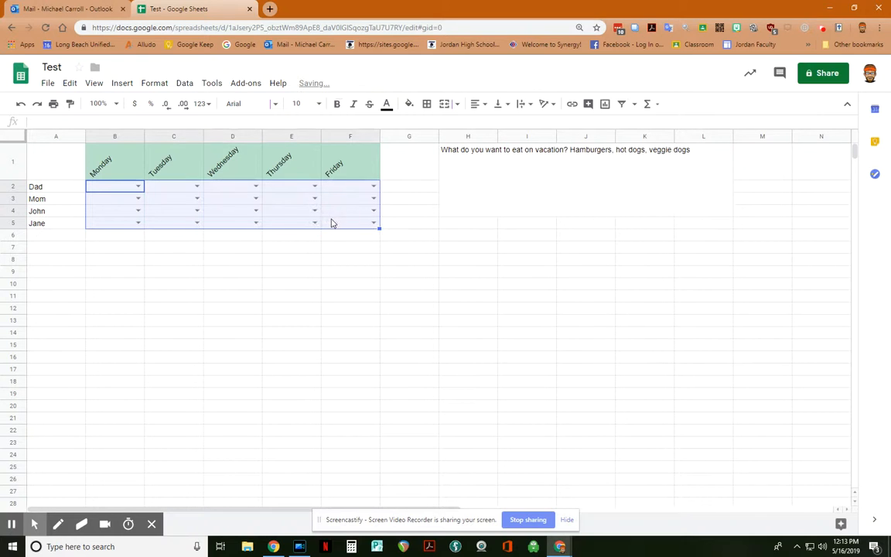
# Check the food choices in several dropdown cells across the Tuesday to Friday columns for the different family members
pyautogui.click(196, 187)
pyautogui.click(255, 199)
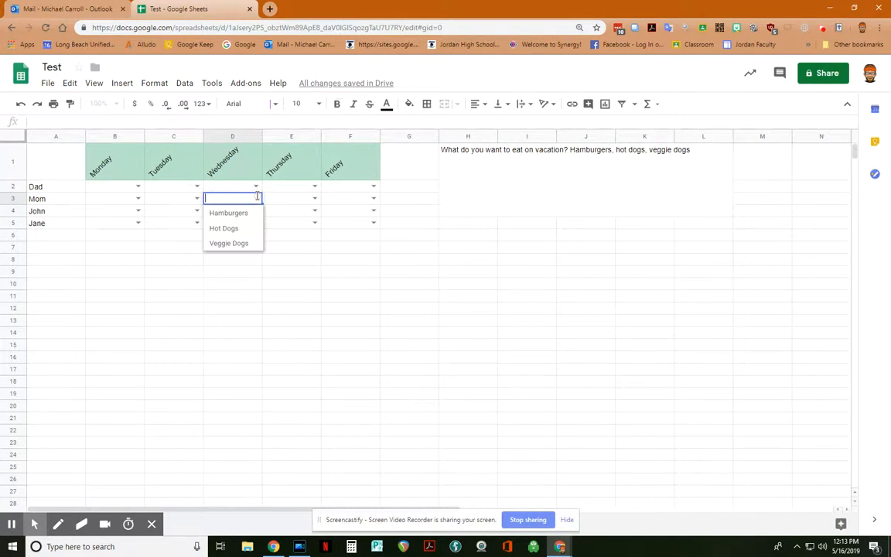
pyautogui.click(316, 210)
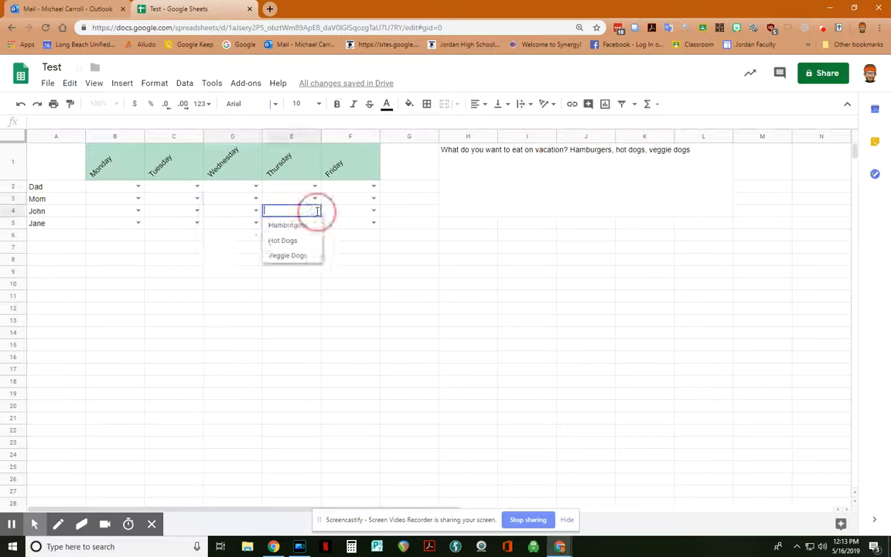
pyautogui.click(373, 211)
pyautogui.click(306, 226)
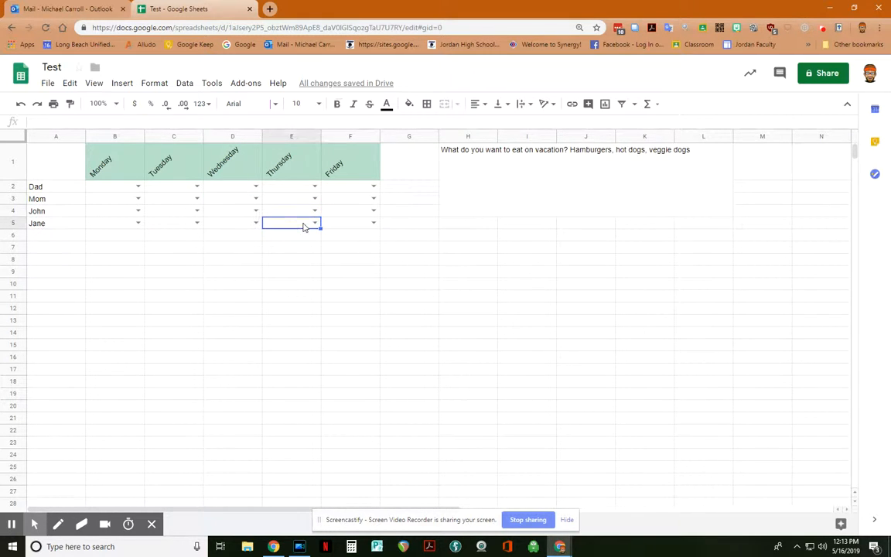
pyautogui.click(256, 223)
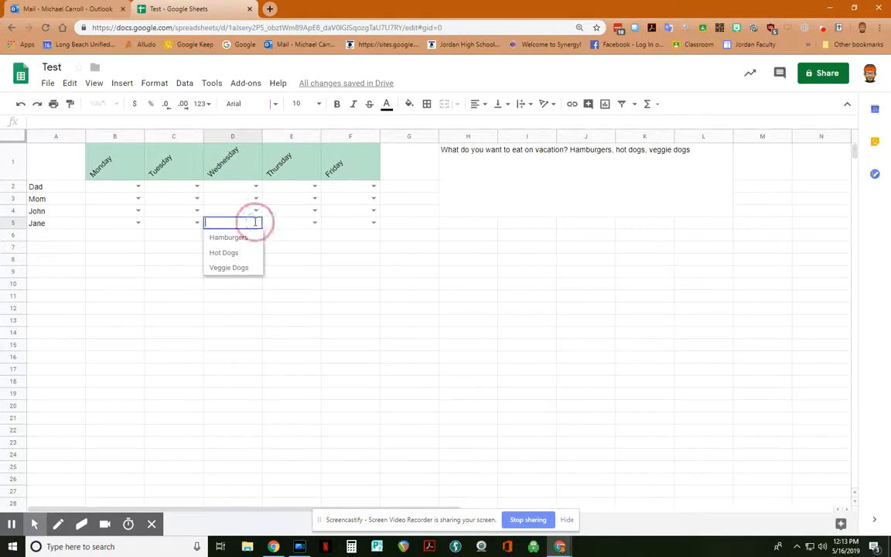
pyautogui.click(197, 223)
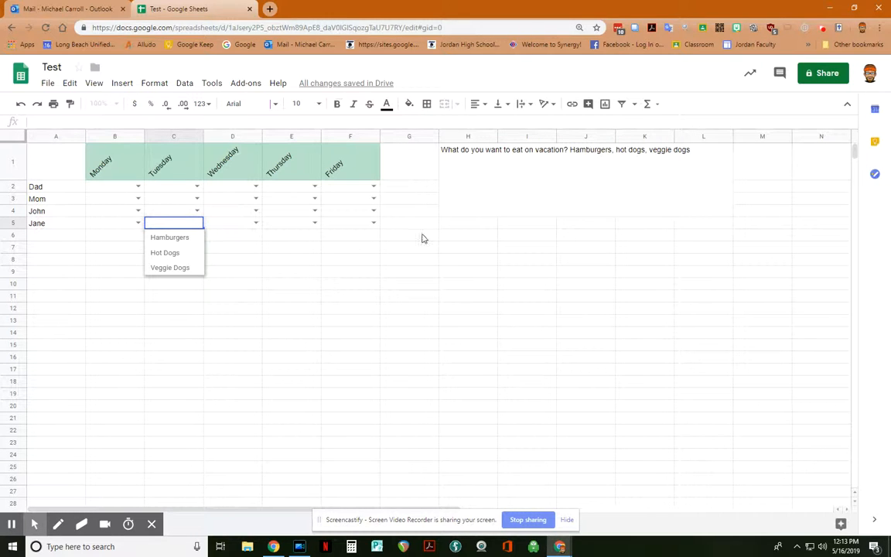
pyautogui.click(118, 268)
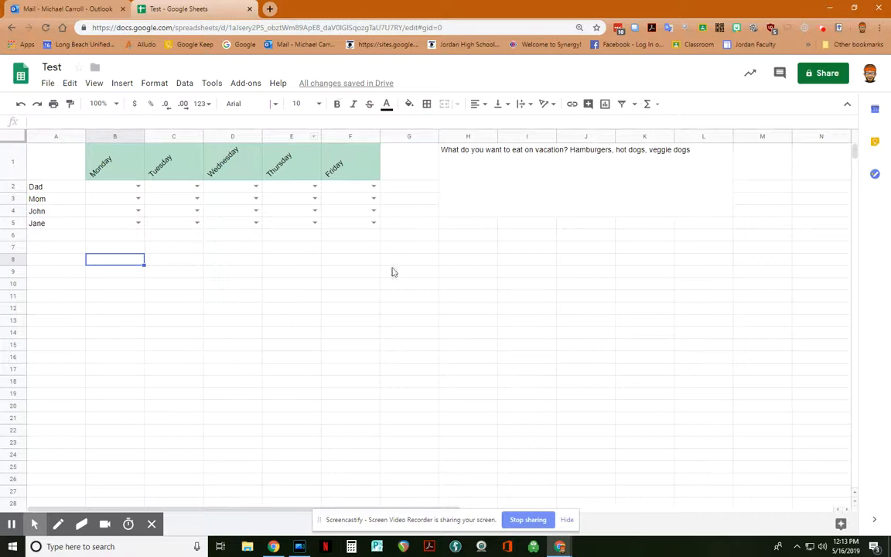
# Enter 1 in F8 and 2 in F9, and extend the number series down to 18 in F25
pyautogui.click(340, 264)
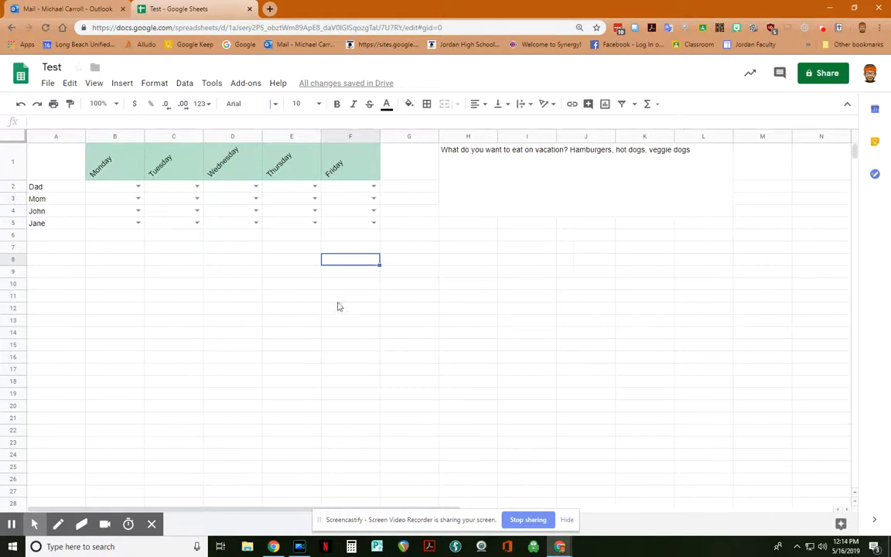
pyautogui.click(373, 261)
pyautogui.write('I')
pyautogui.press('Return')
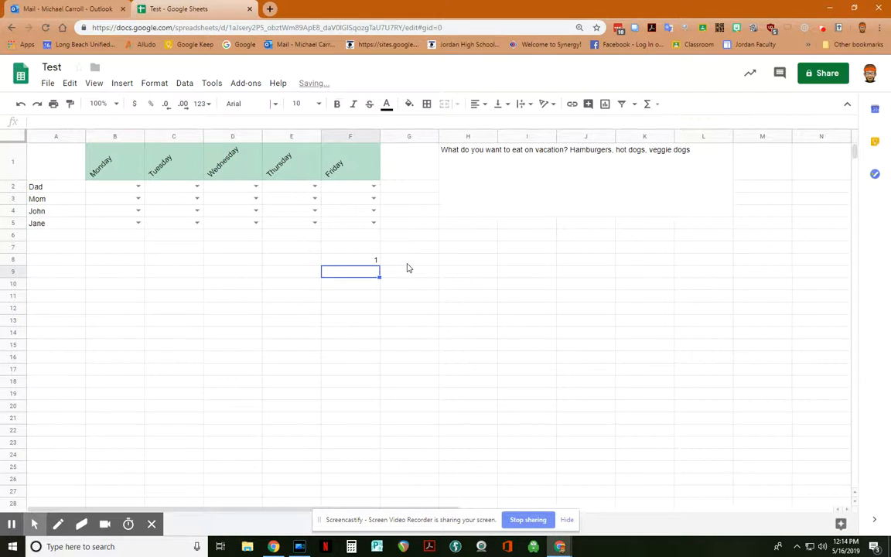
pyautogui.write('2')
pyautogui.click(358, 263)
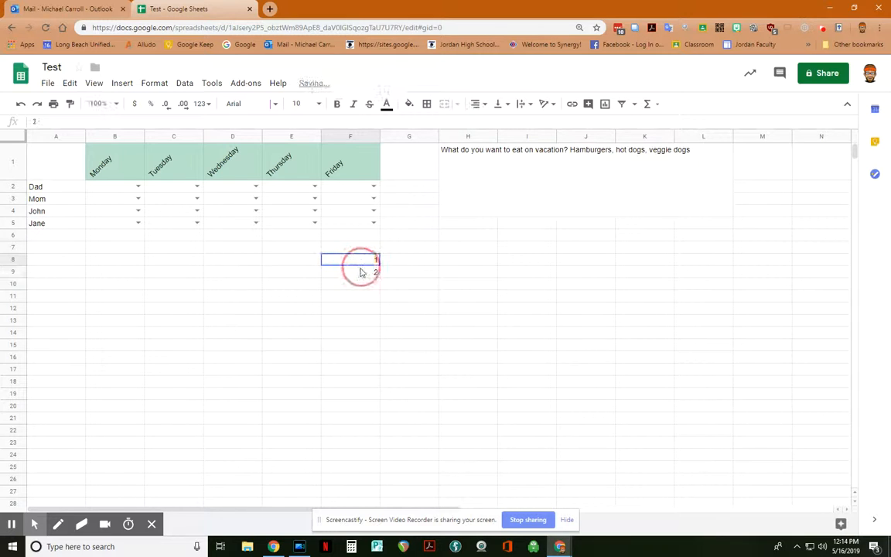
pyautogui.moveTo(361, 272); pyautogui.dragTo(380, 466)
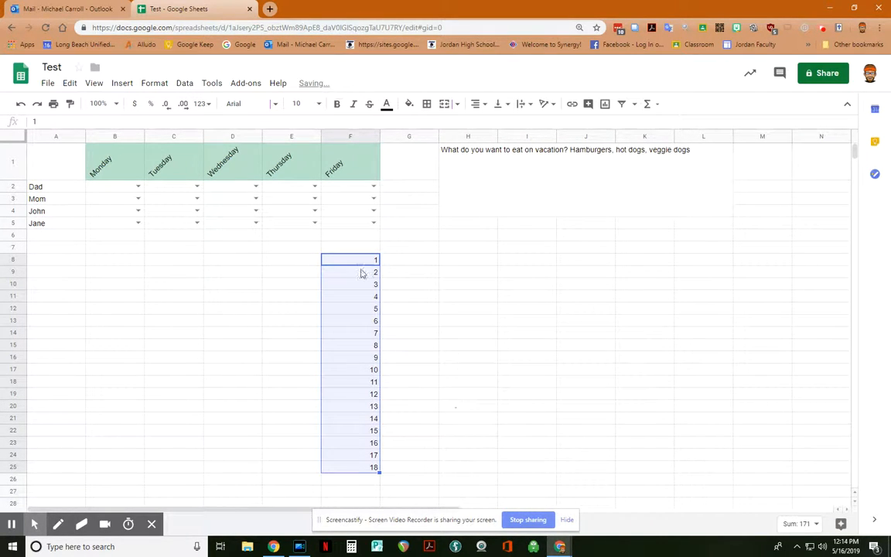